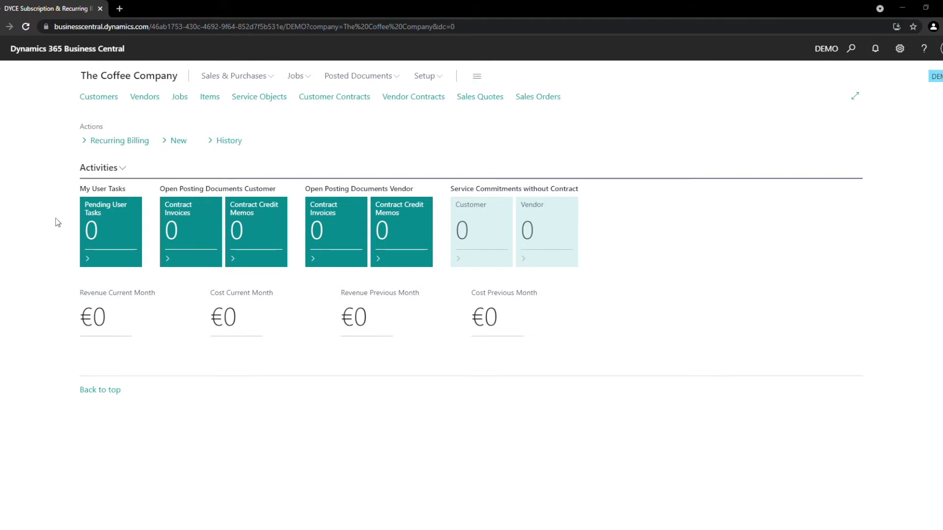
Step: Open the Customers list from the role center to see the seven customers and their balances
click(100, 98)
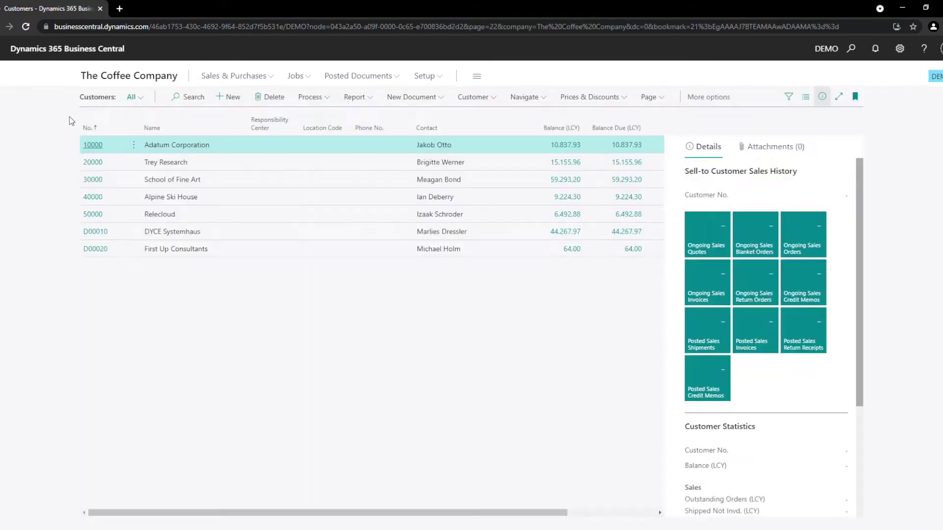
Step: Start a new sales quote for customer DYCE Systemhaus (D00010)
click(211, 231)
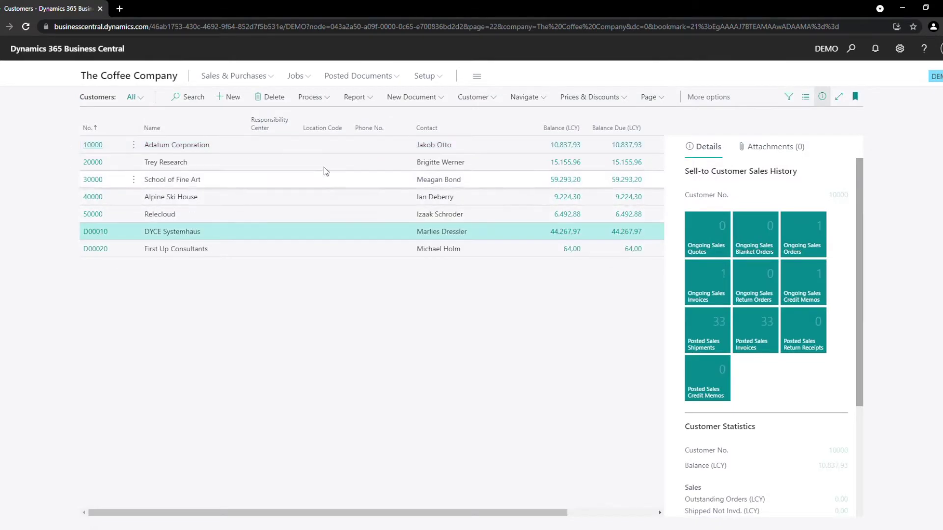
click(403, 98)
click(412, 117)
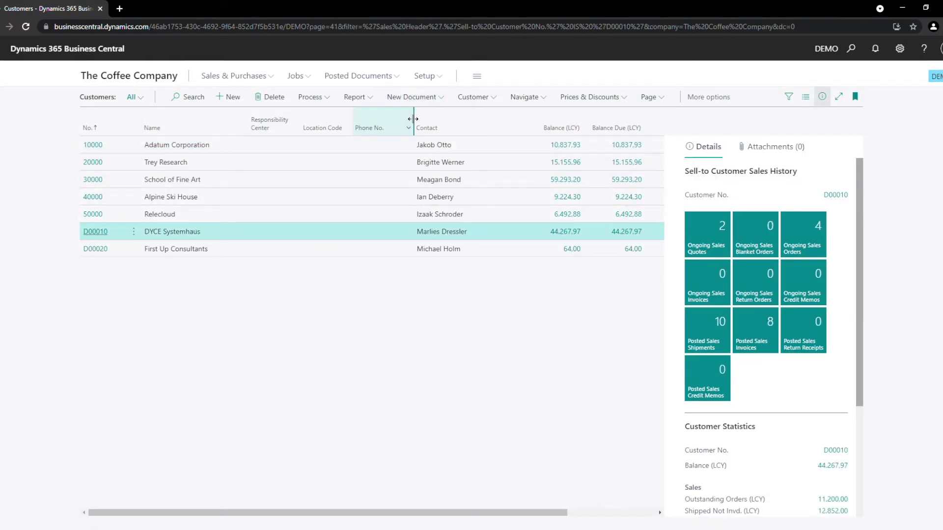
drag(362, 414, 374, 414)
Step: Add one Coffee Machine, item 1021, as quote 1014's first line, totalling 5,950.00 incl. VAT
click(208, 370)
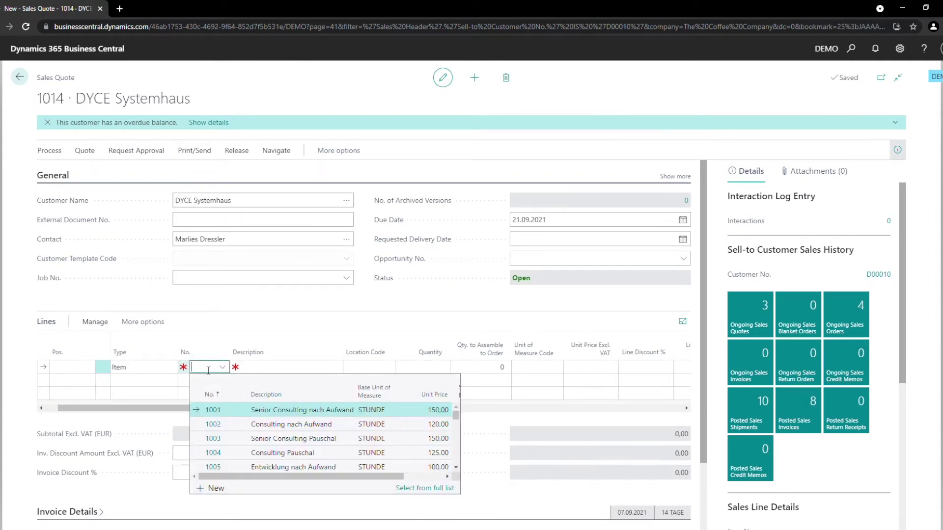
text(1021)
key(Tab)
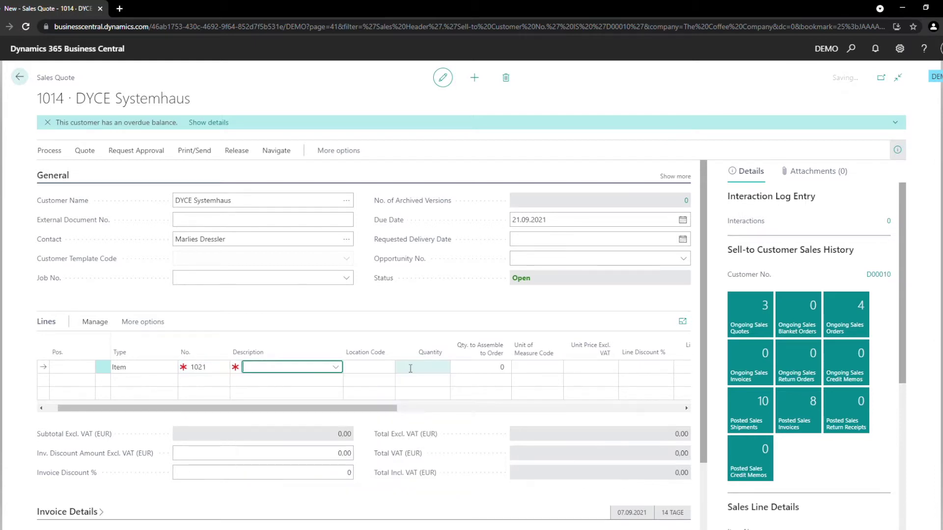
click(409, 369)
text(1)
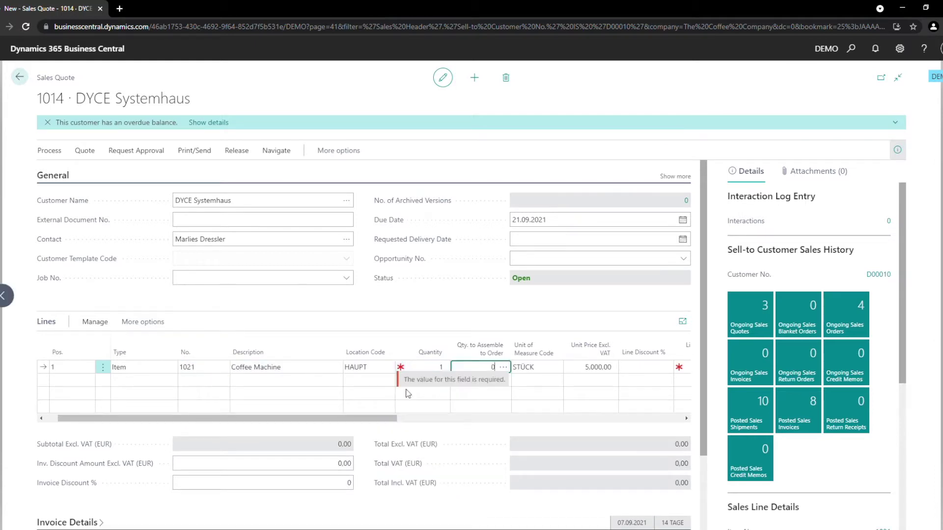
key(Tab)
drag(373, 423, 514, 423)
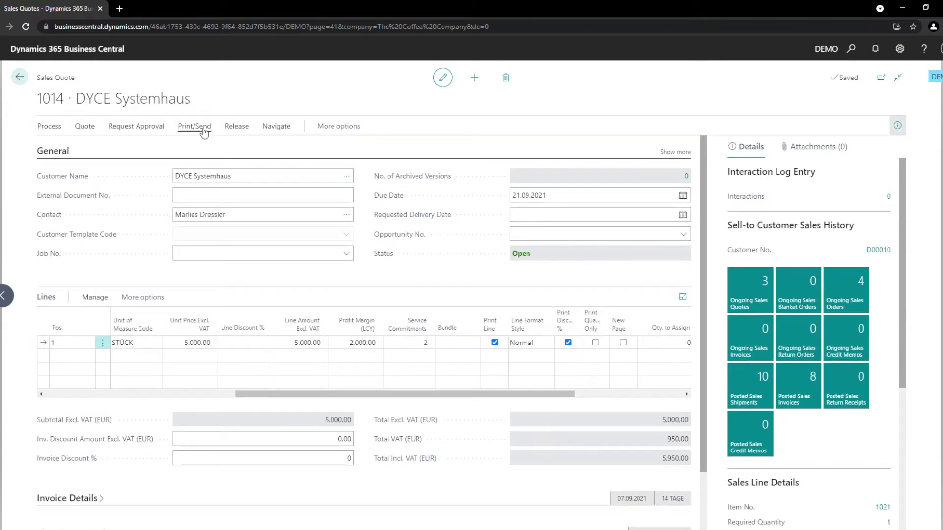
click(195, 126)
click(199, 148)
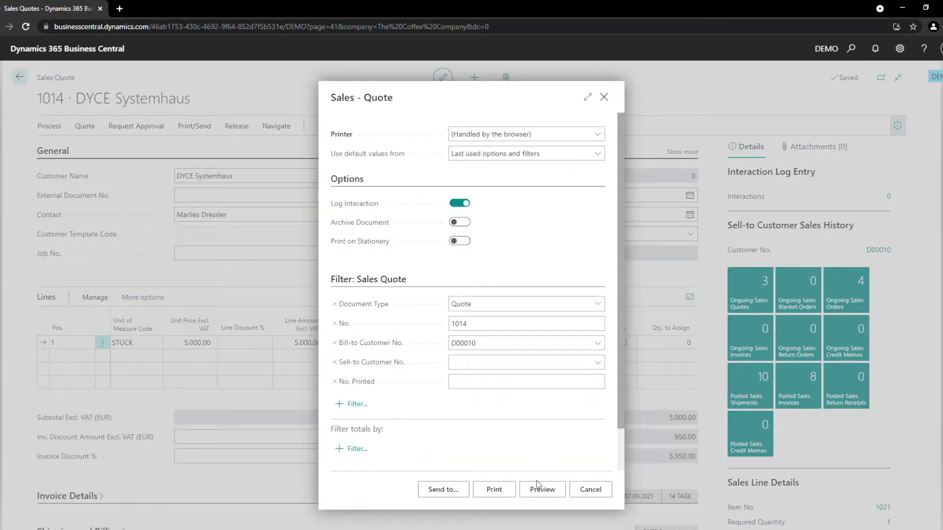
click(535, 482)
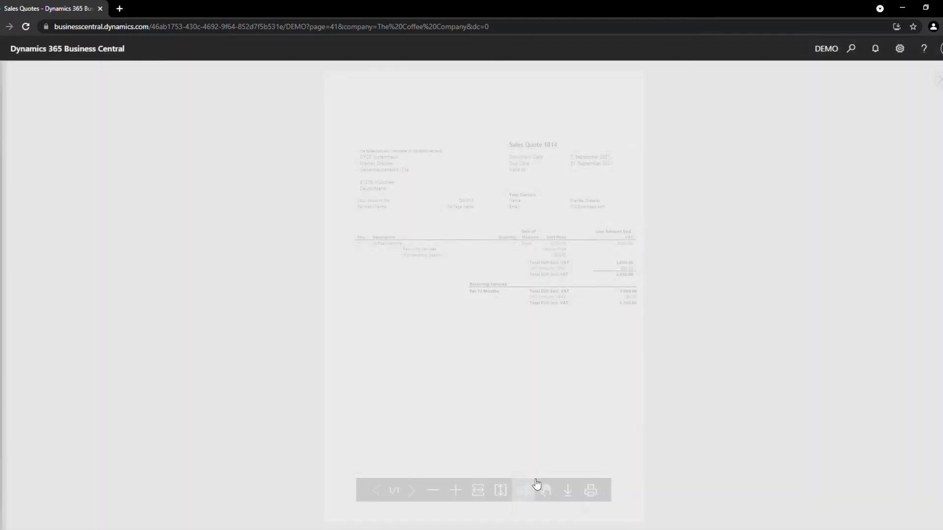
click(456, 490)
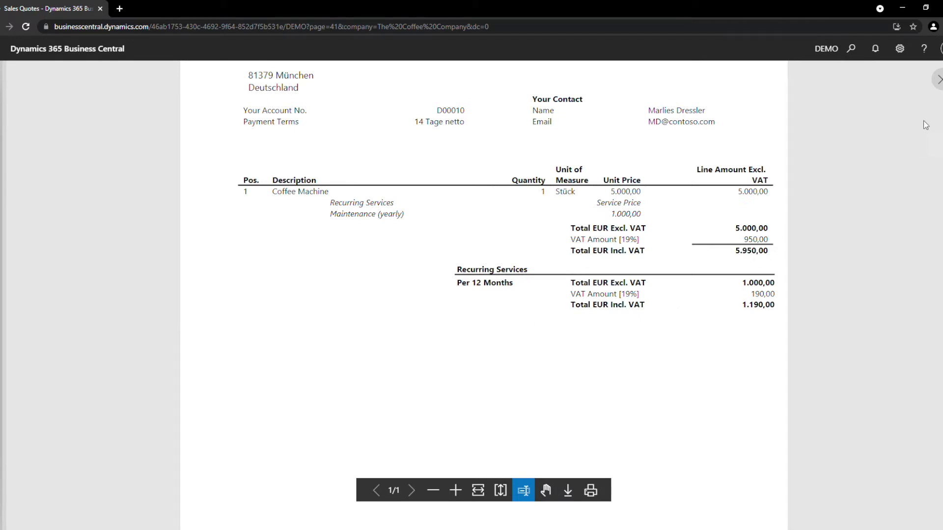
key(Escape)
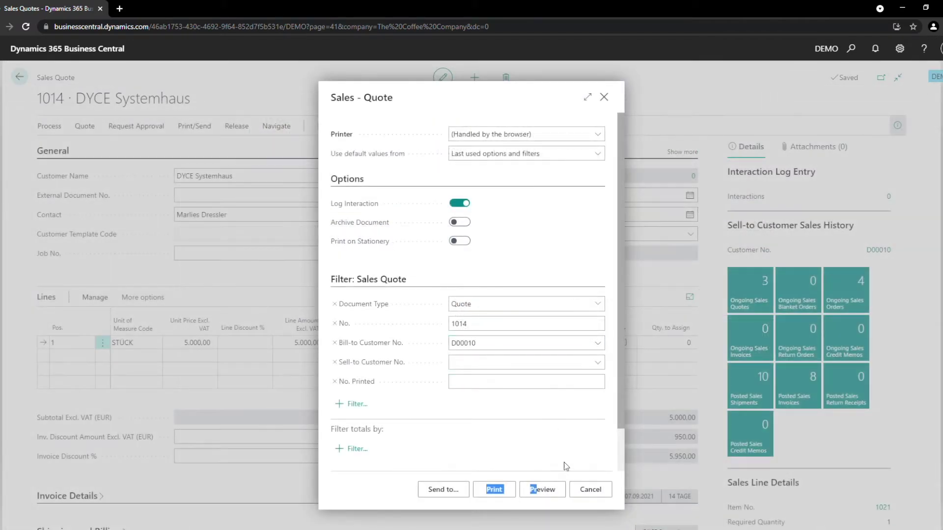
click(583, 491)
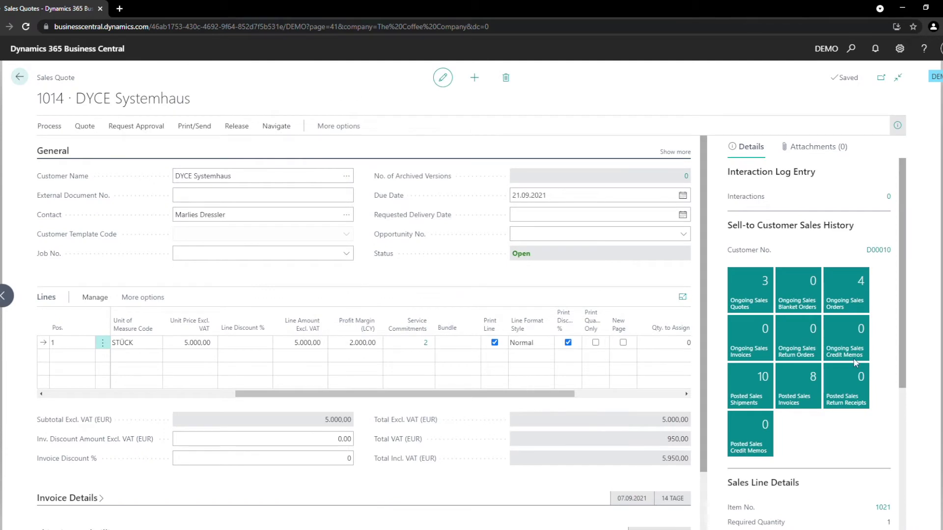
Step: Make quote 1014 into sales order 101020 with Make Order and open the new order
click(61, 129)
click(67, 148)
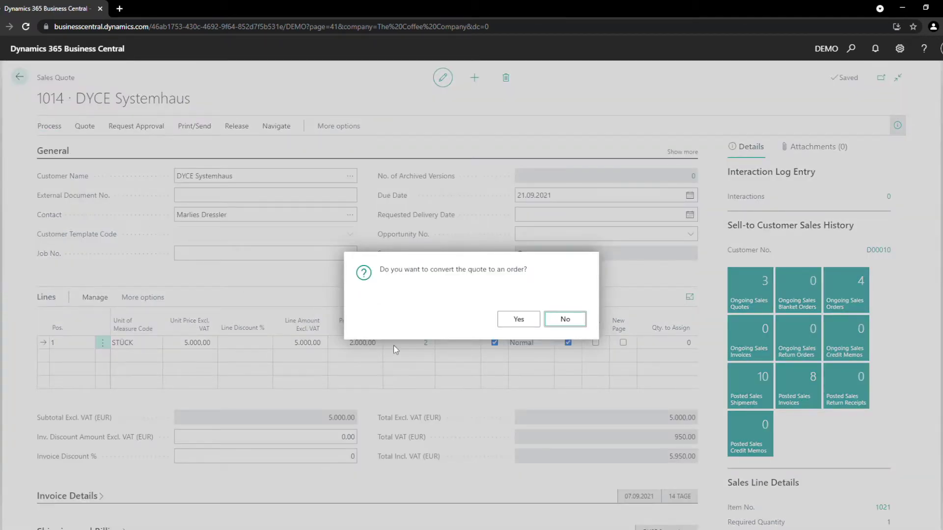
click(517, 322)
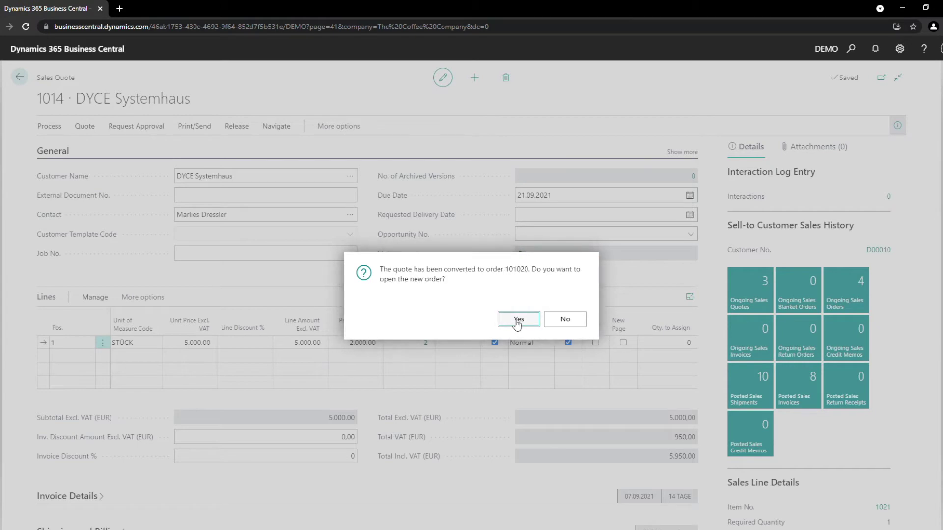
click(518, 320)
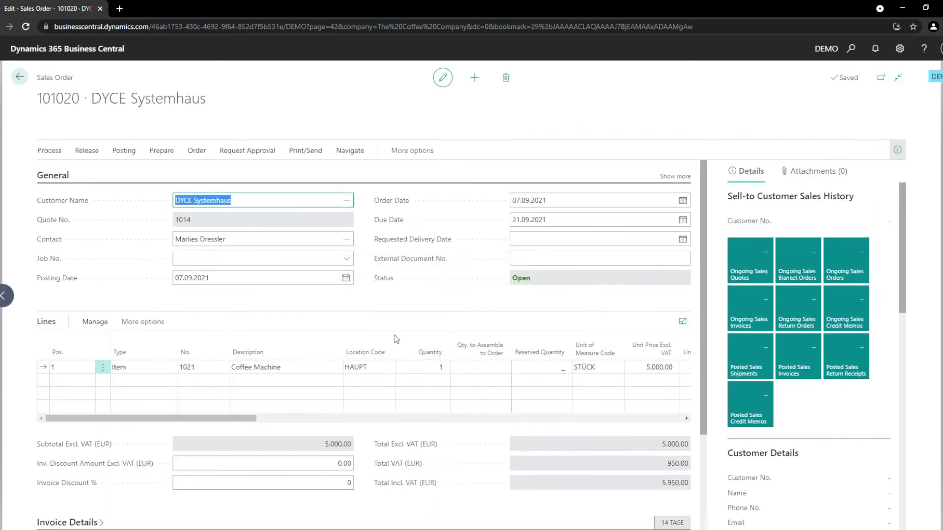
drag(240, 418, 375, 429)
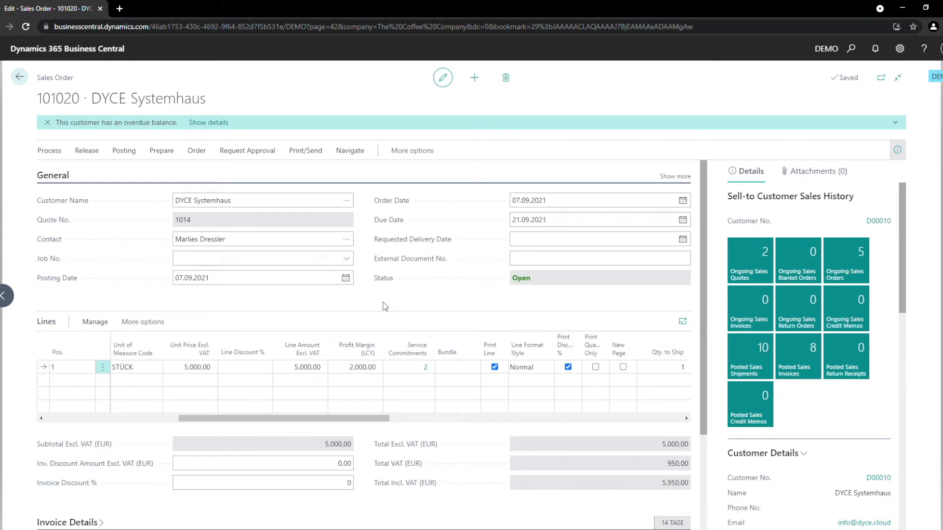
Step: Post sales order 101020 with the Ship option only, leaving it uninvoiced
click(58, 151)
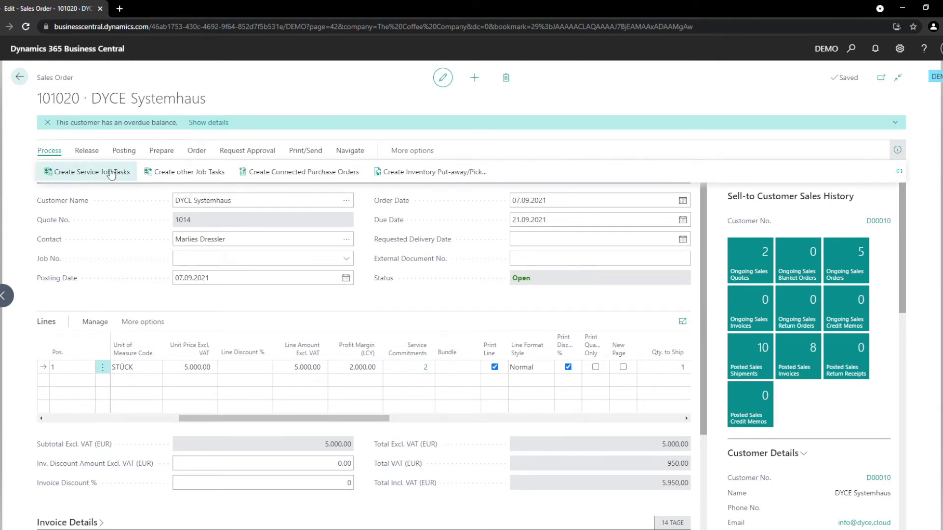
click(124, 151)
click(62, 171)
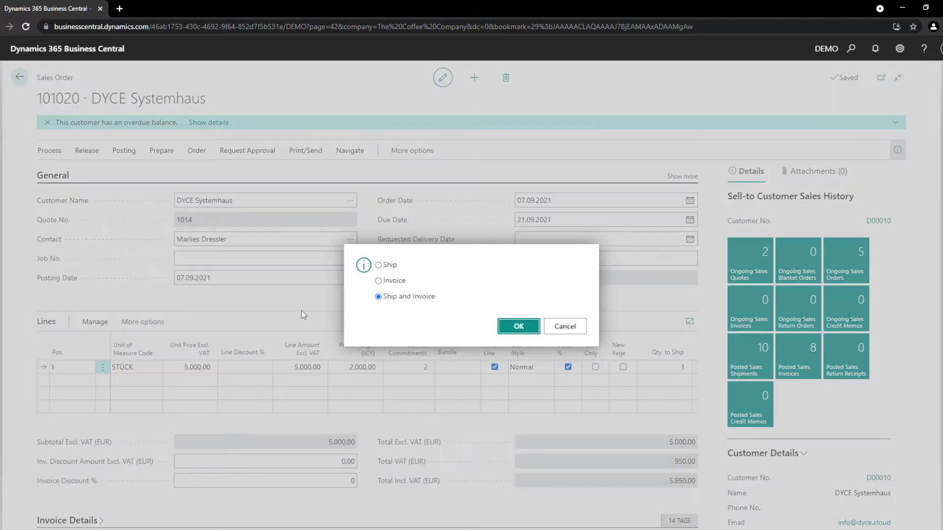
click(395, 267)
click(523, 329)
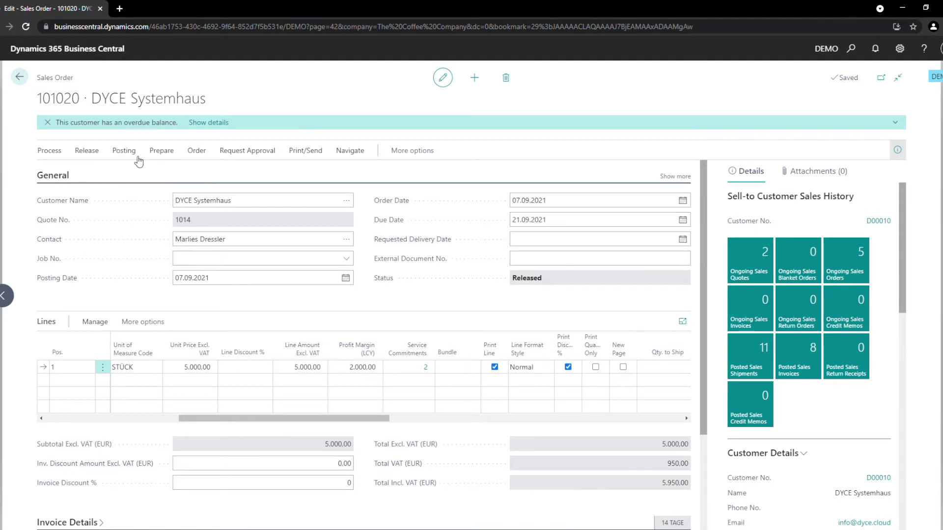
click(126, 153)
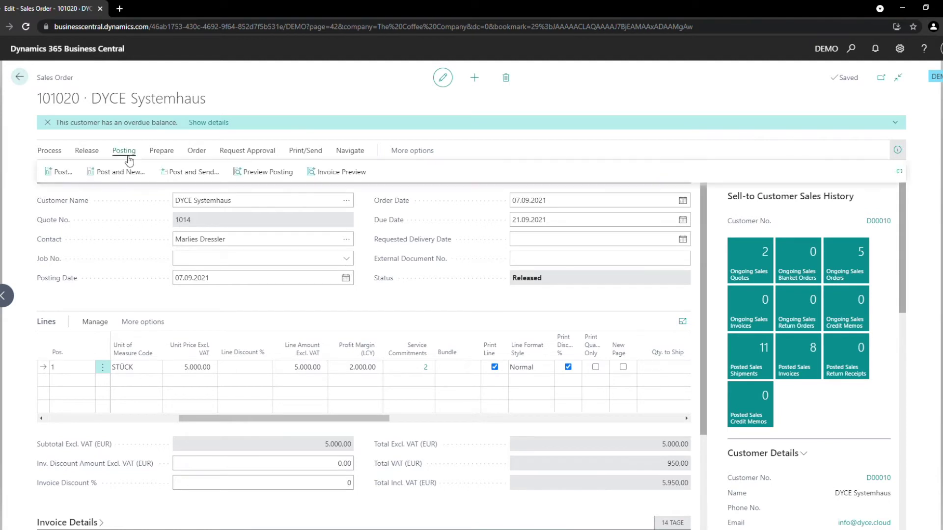
click(336, 175)
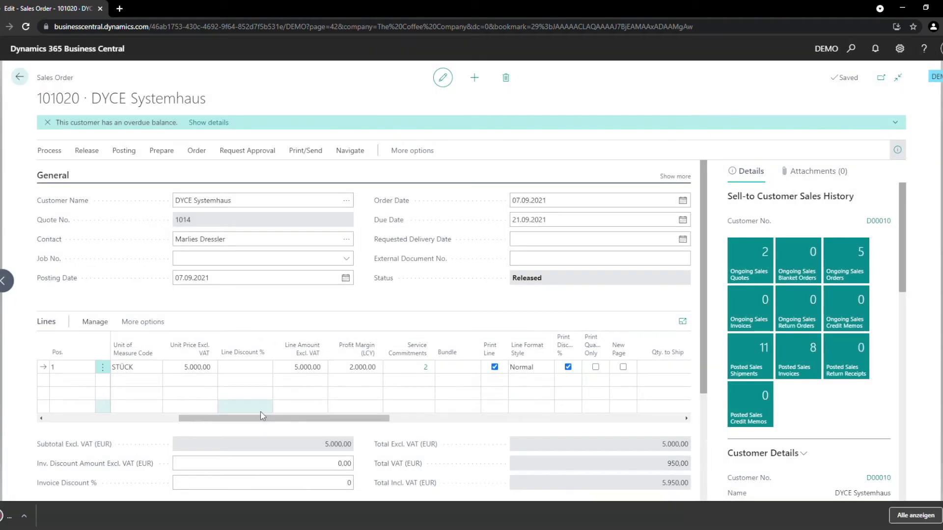
click(58, 516)
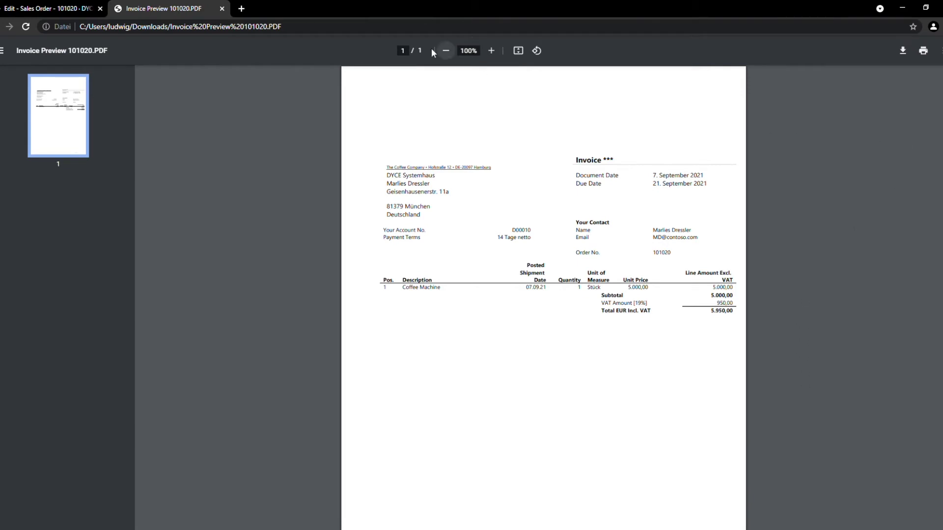
click(222, 9)
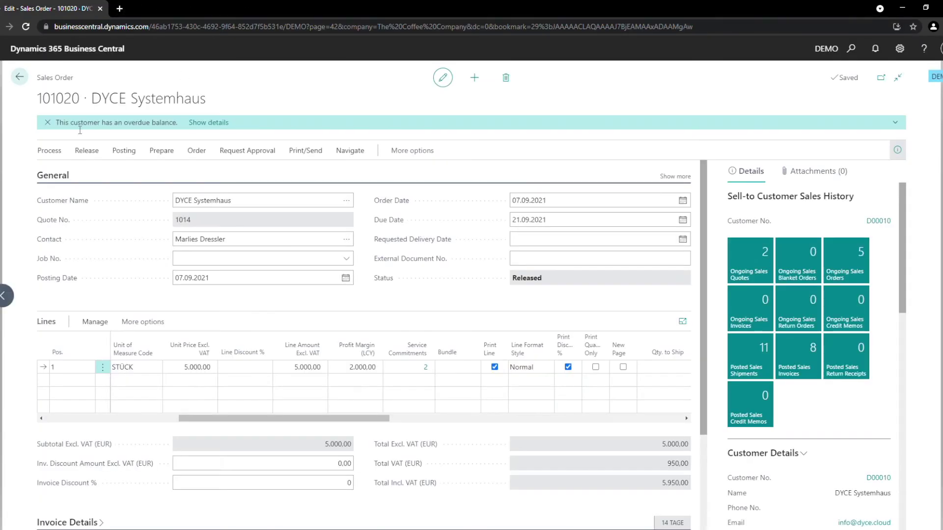
Step: Post sales order 101020 with the Invoice option, declining to open the posted invoice
click(49, 150)
click(124, 150)
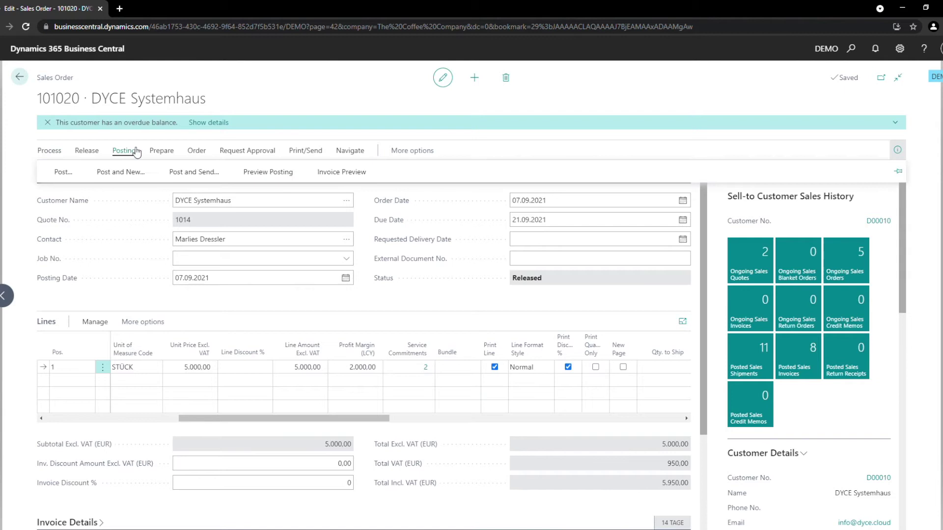
click(78, 168)
click(392, 281)
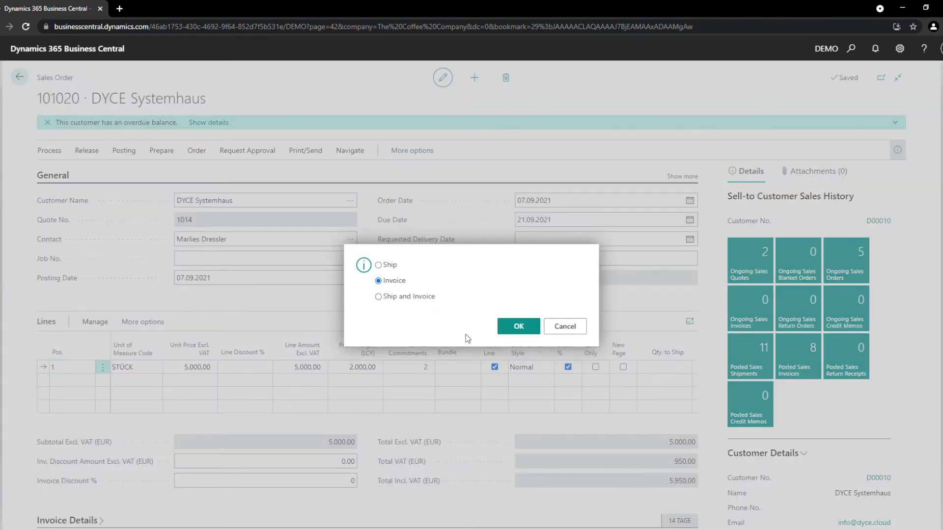
click(513, 328)
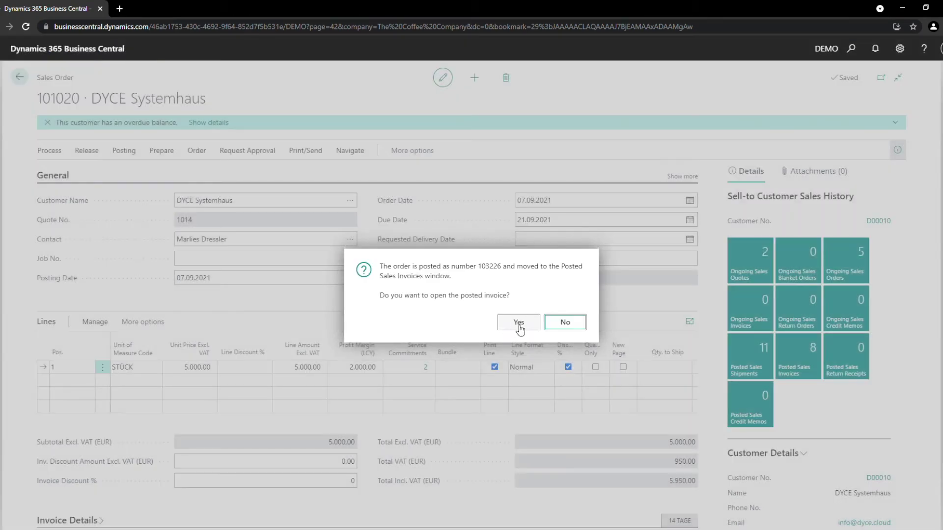
click(559, 324)
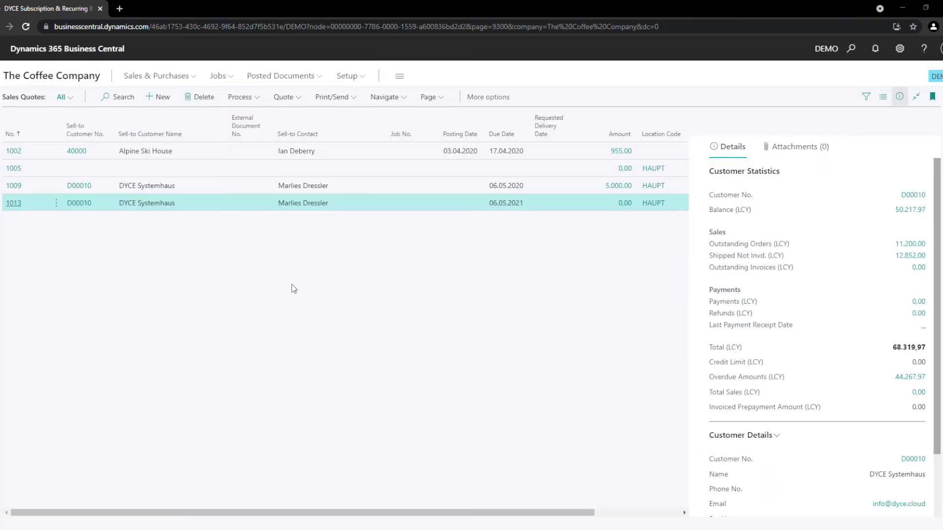
click(82, 79)
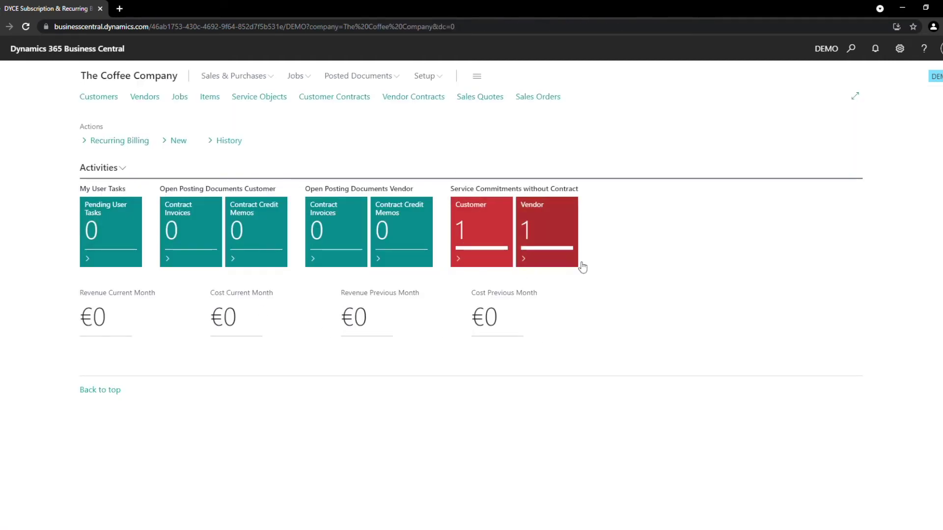
Step: Assign the coffee machine's yearly maintenance service from the red Customer tile to contract DV000009
click(476, 226)
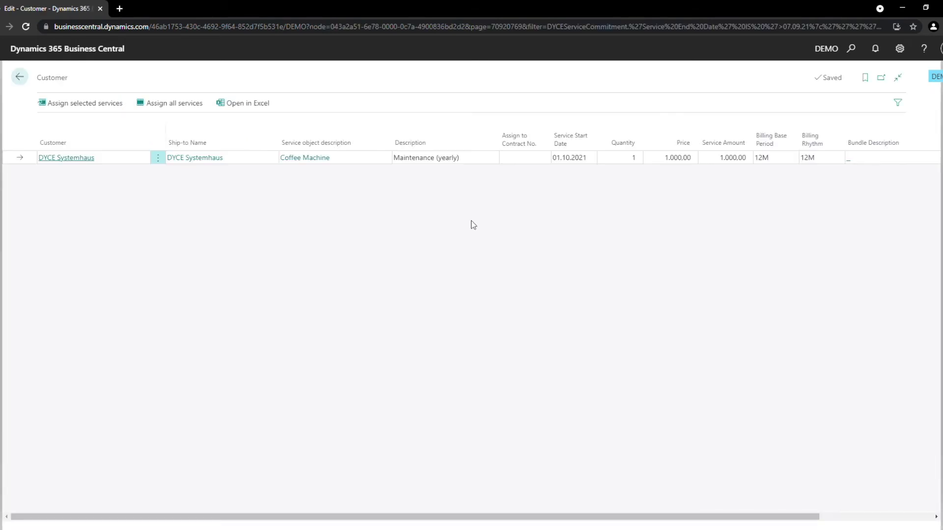
click(532, 160)
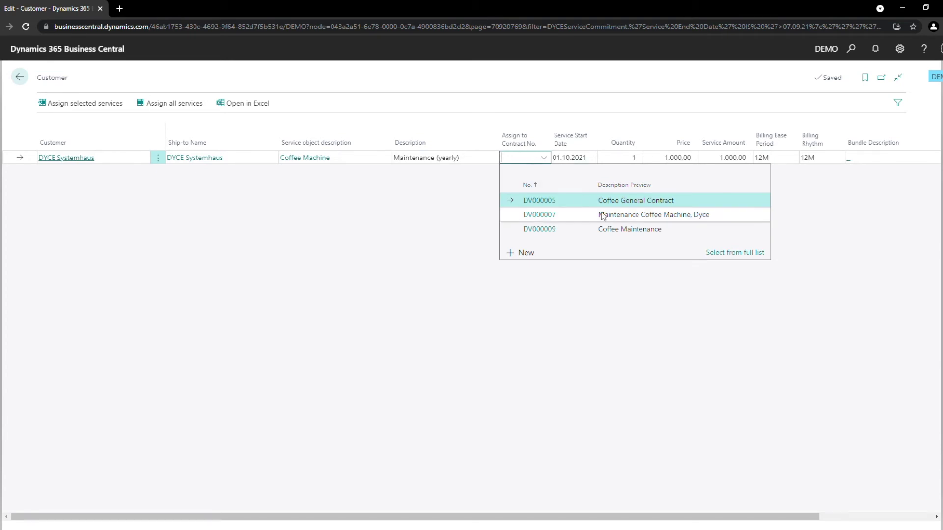
click(677, 234)
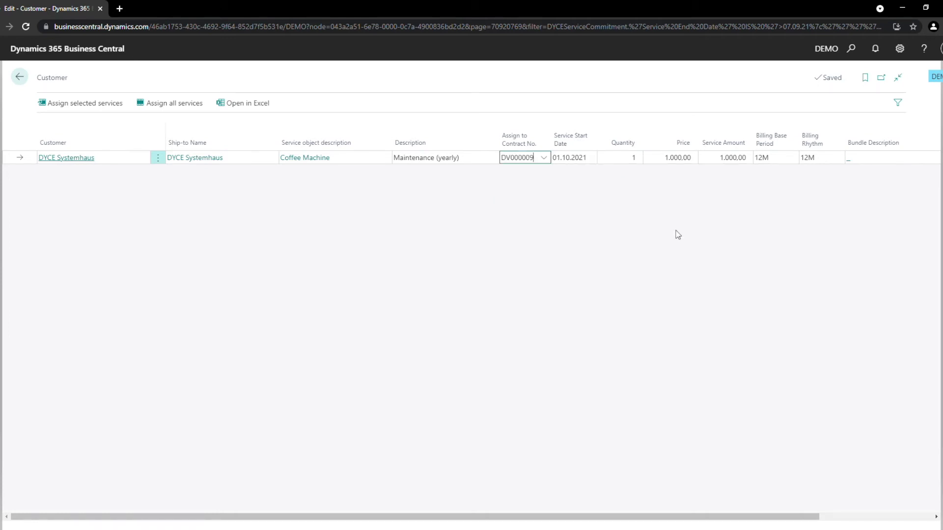
click(82, 109)
click(22, 80)
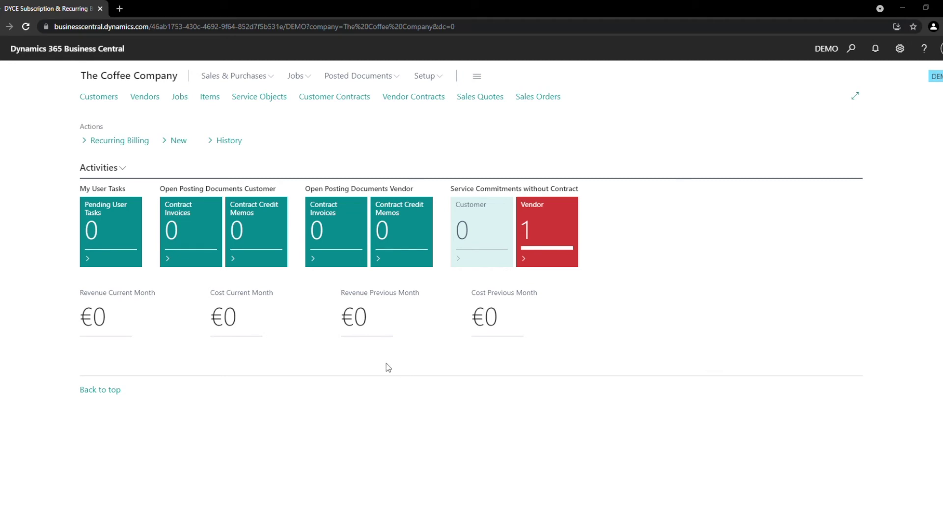
Step: Create a Recurring Billing proposal from the COFFEE template listing contracts DV000005 and DV000009
click(116, 141)
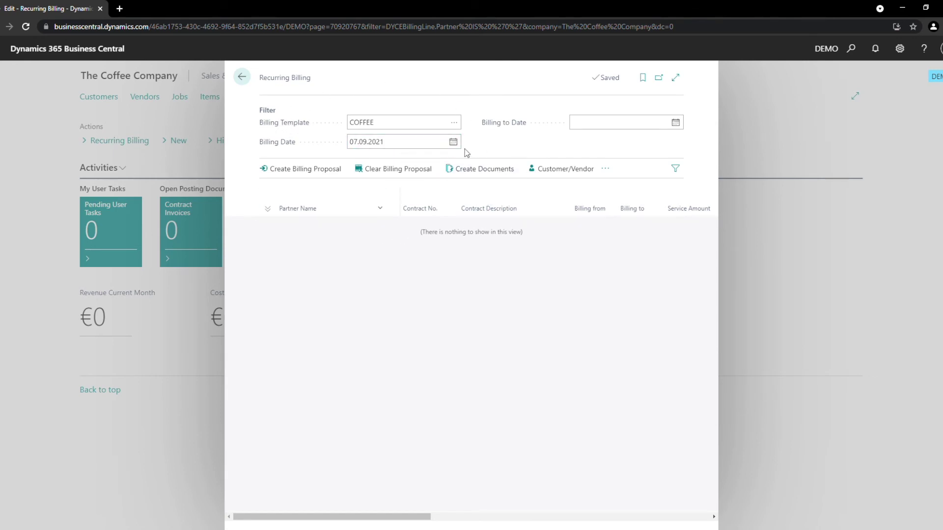
click(454, 123)
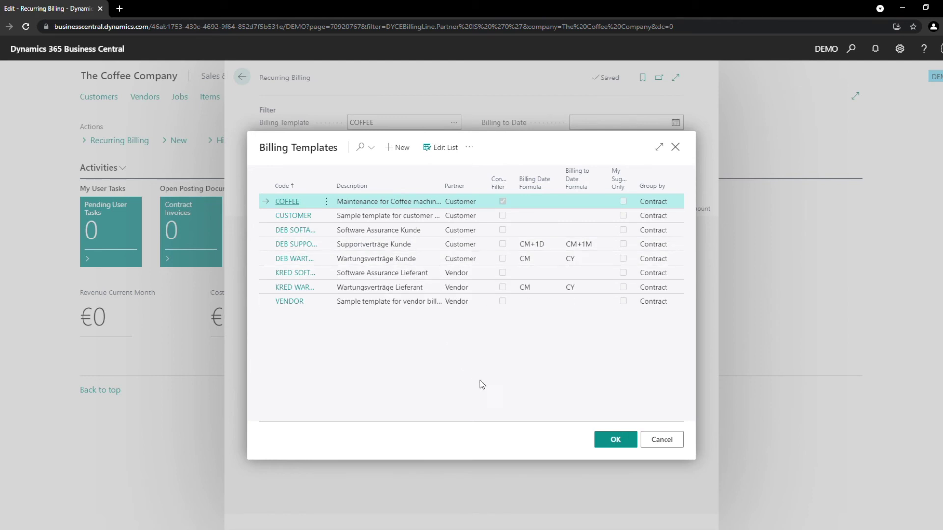
click(613, 444)
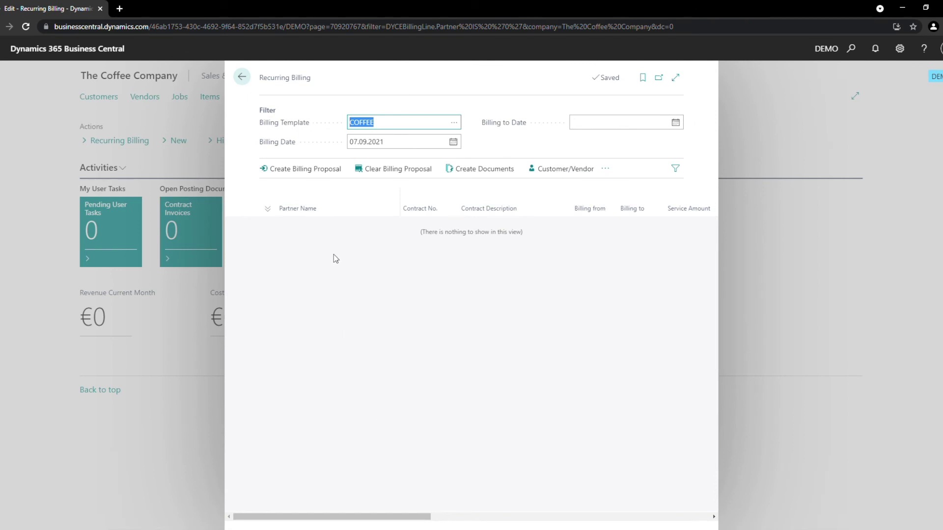
click(322, 179)
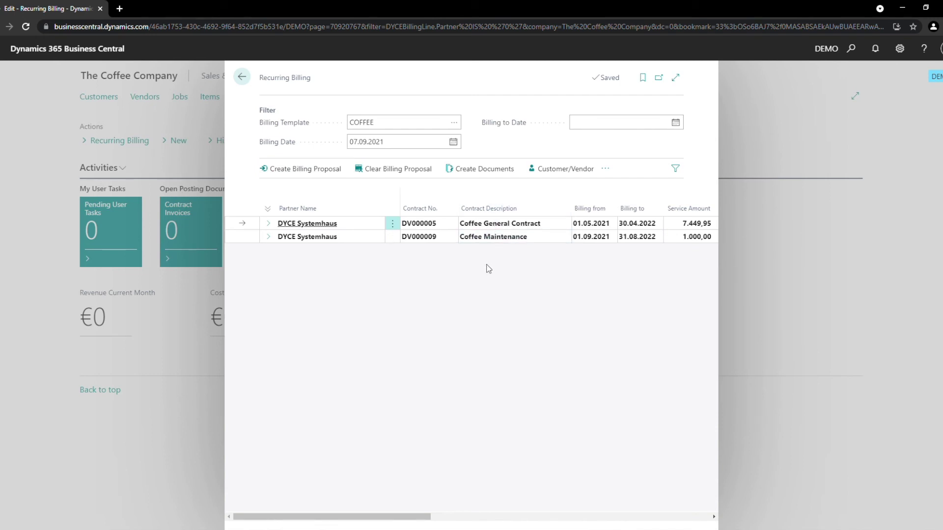
click(240, 236)
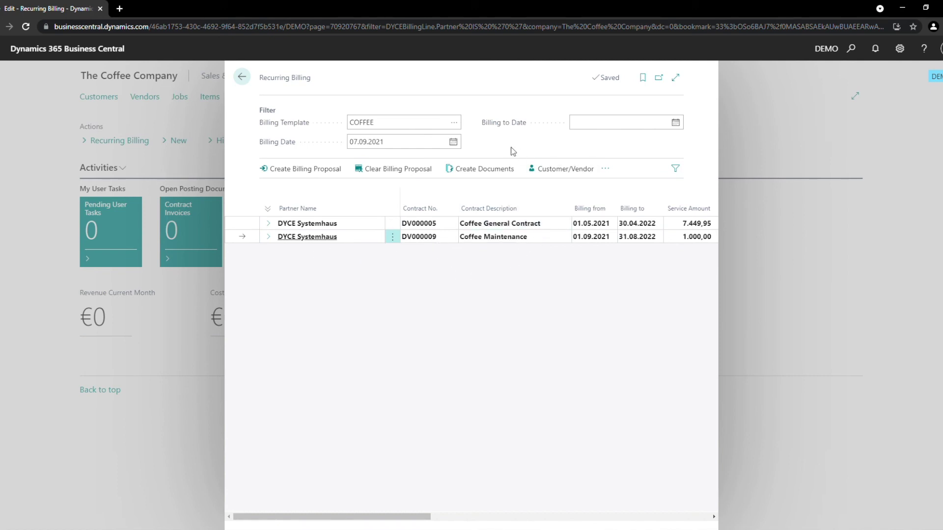
click(488, 170)
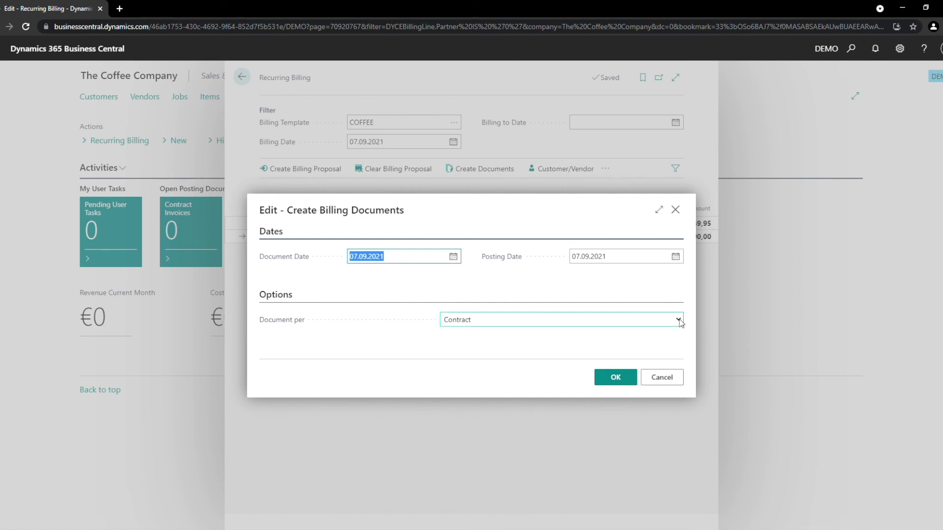
Step: Create billing documents per contract, then view invoice 102239 on the DV000009 Coffee Maintenance line
click(679, 320)
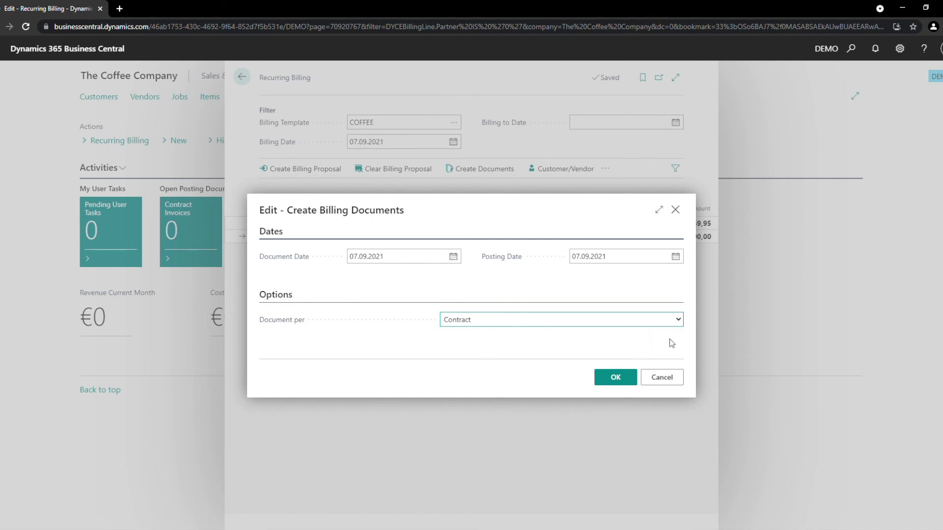
click(616, 379)
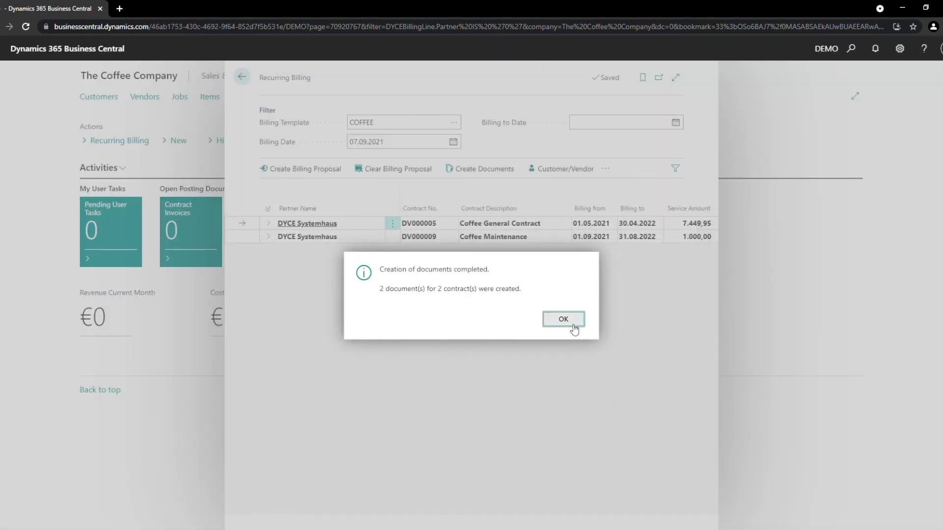
click(563, 319)
click(268, 237)
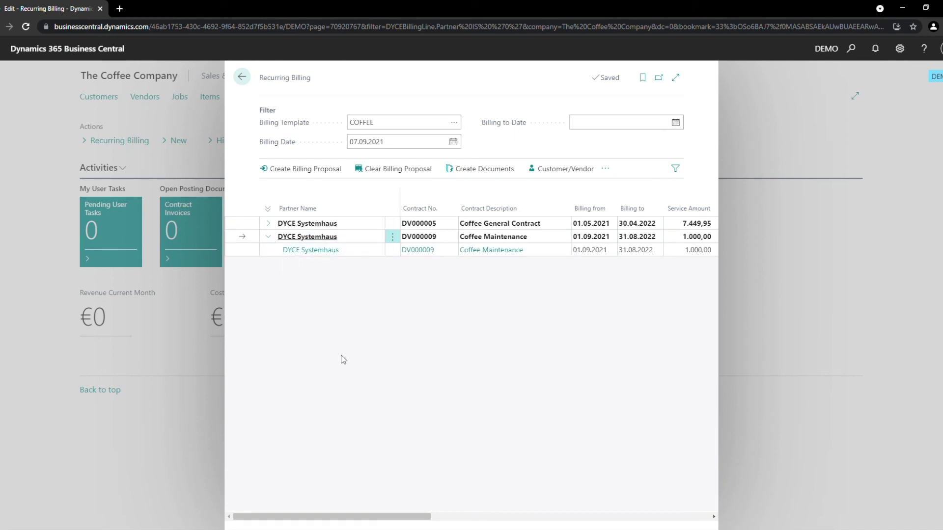
drag(400, 517, 616, 517)
click(536, 250)
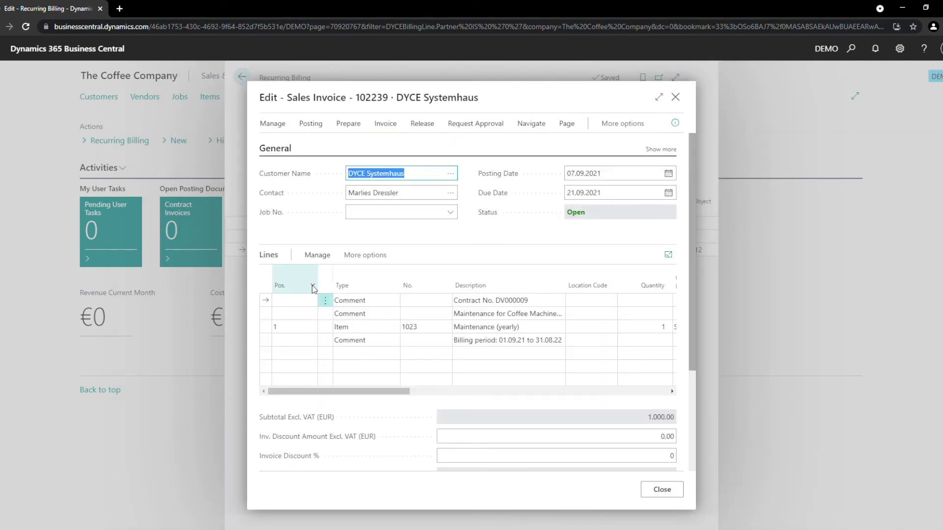
click(678, 99)
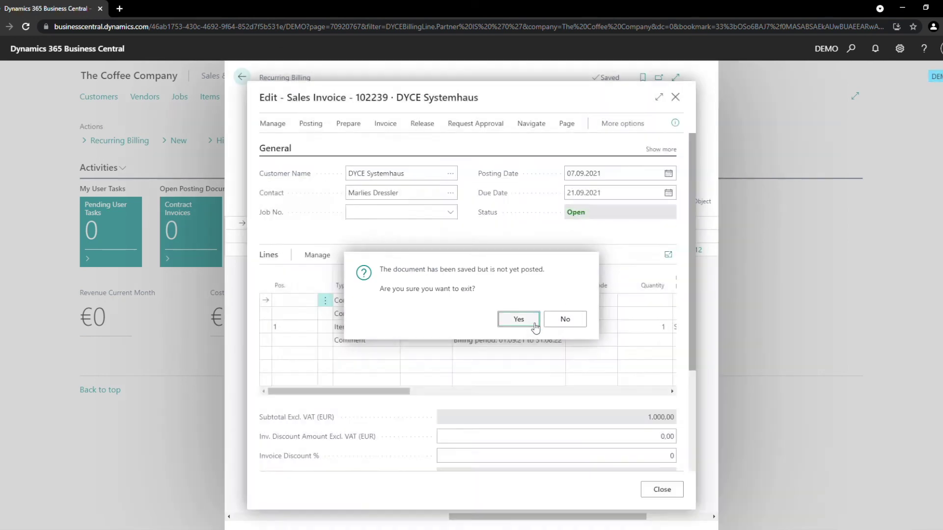
click(518, 321)
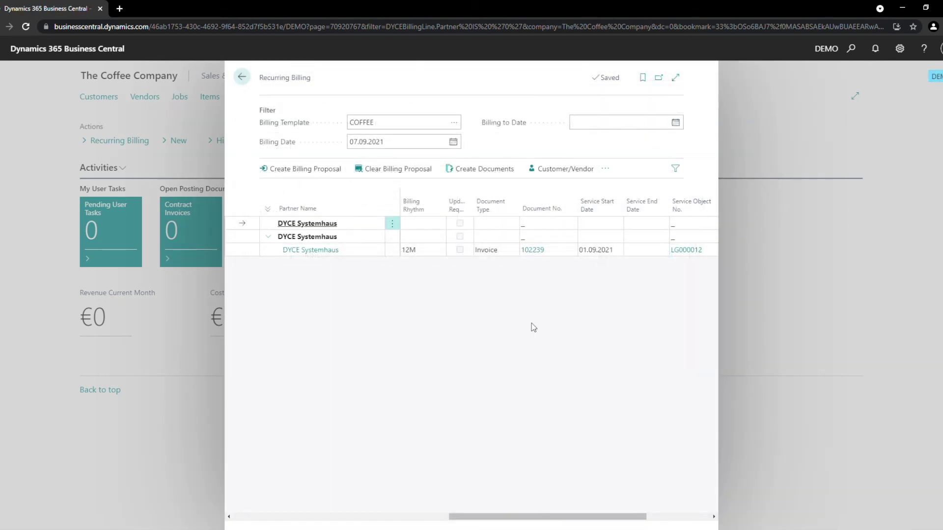